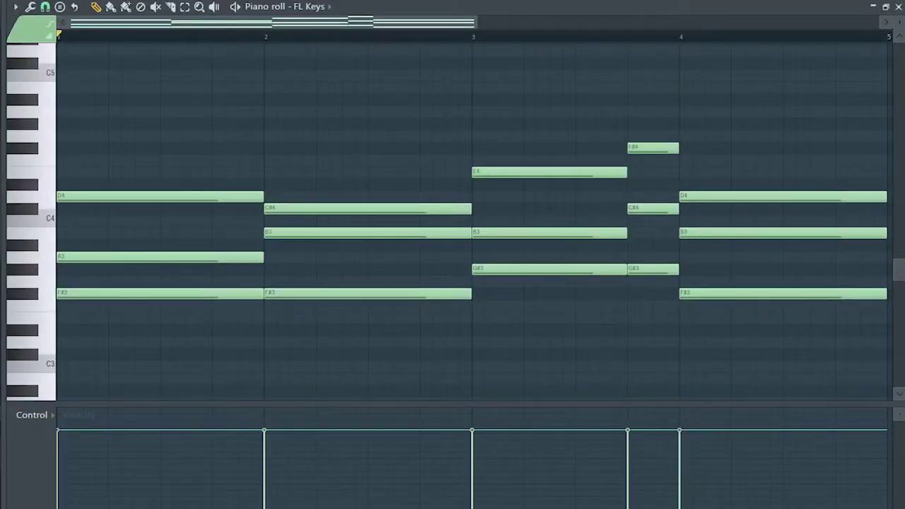
Step: Play back the four-bar FL Keys chord progression
key(space)
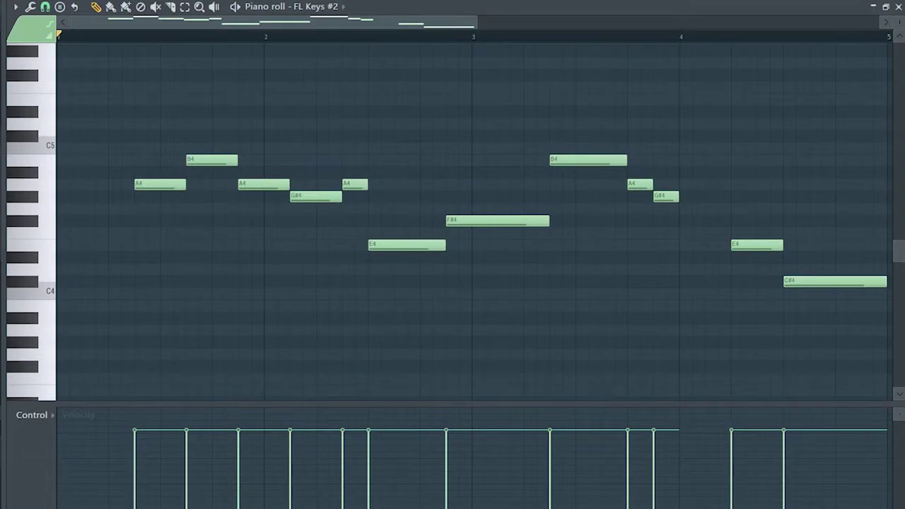
Step: Preview the new FL Keys #2 melody and the Classic 80 #2 intro bassline
key(space)
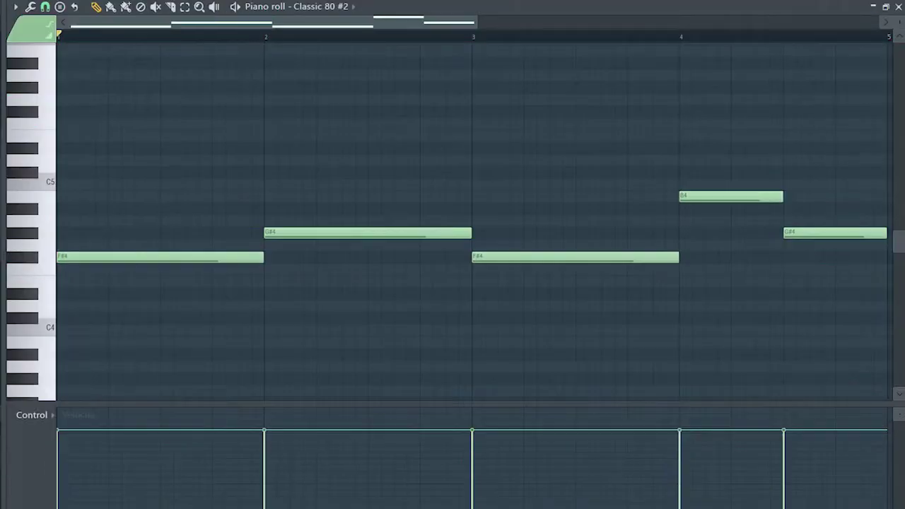
key(space)
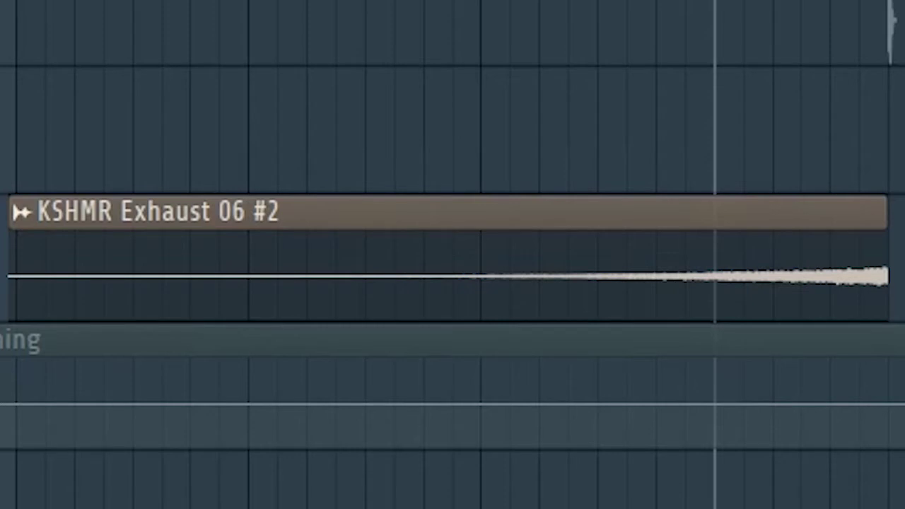
Step: Play the build-up section with the riser
key(space)
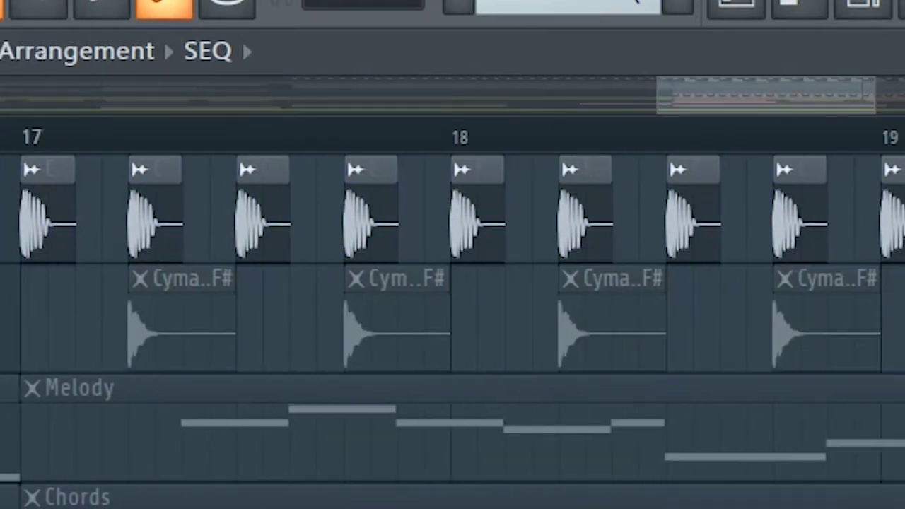
Step: Unmute the four one-shot clips and the two rows of drum clips with Ctrl+M
key(ctrl+m)
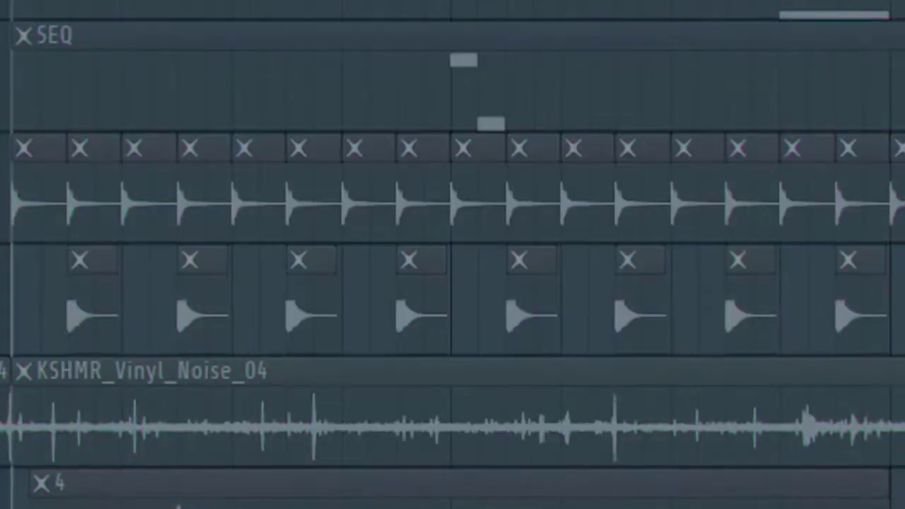
key(ctrl+m)
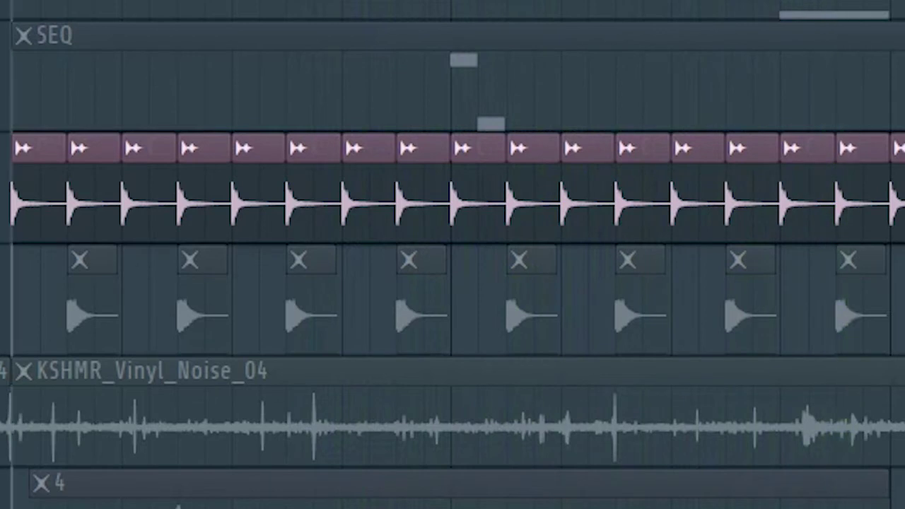
key(ctrl+m)
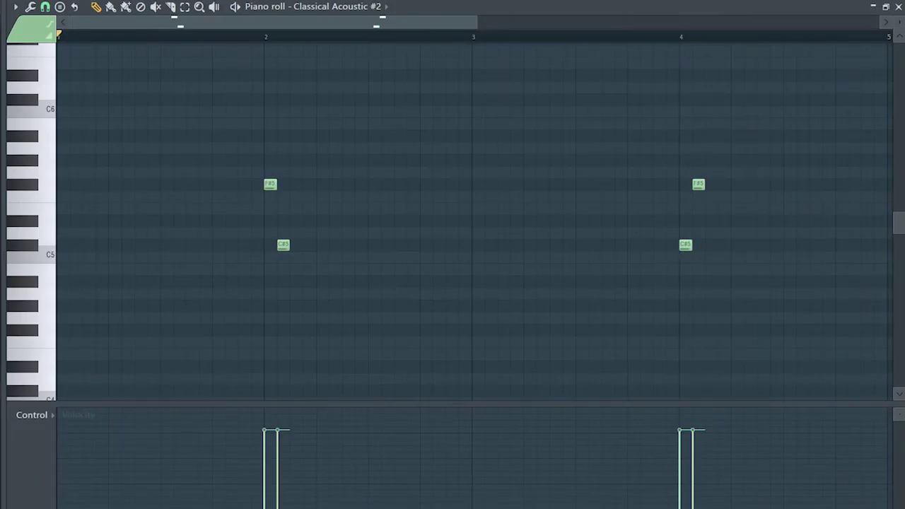
Step: Play back the F#5 and C#5 SEQ pattern on Classical Acoustic #2
key(space)
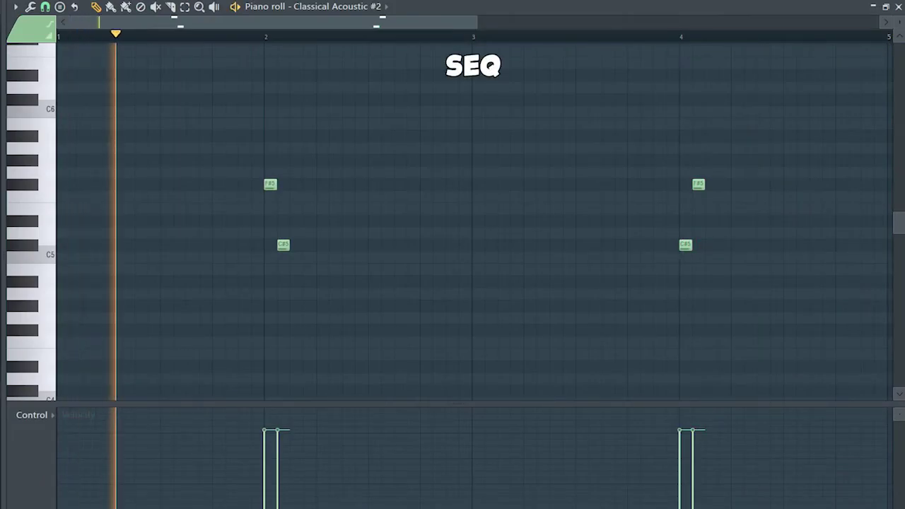